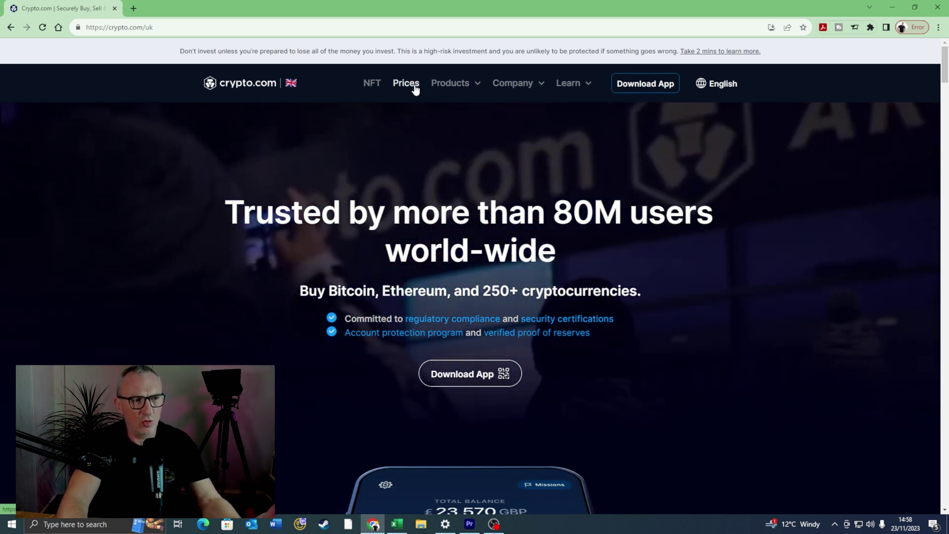
# Step: Open the Crypto.com Exchange home page from the product offerings and go to the account login
pyautogui.moveTo(503, 86)
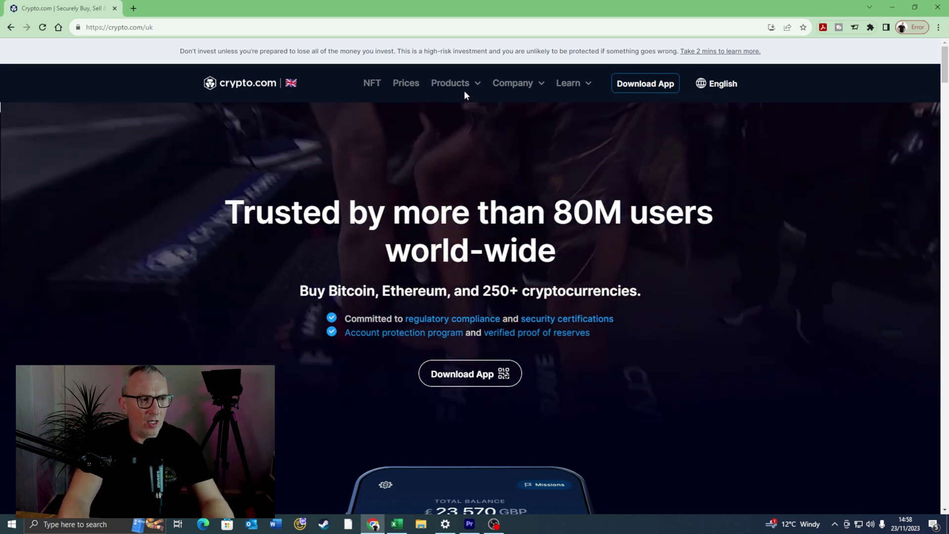
pyautogui.moveTo(461, 87)
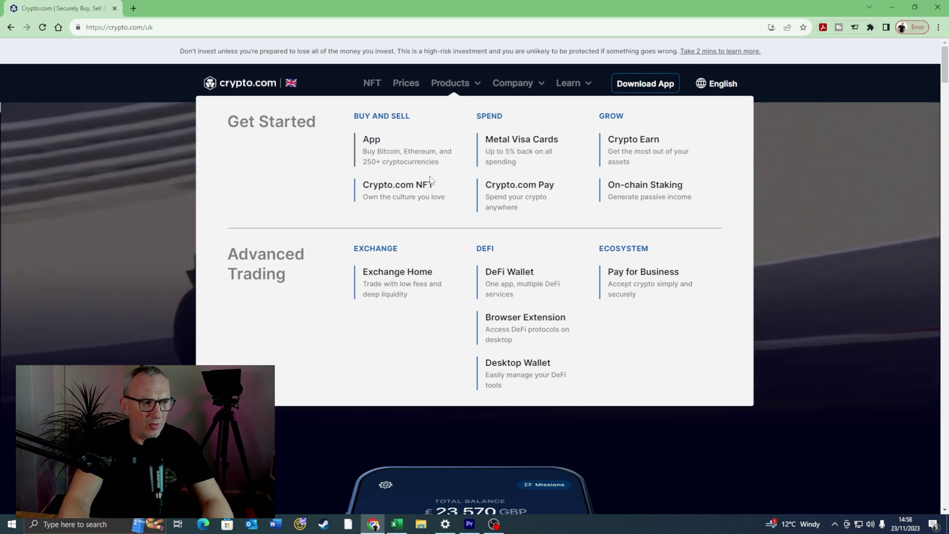
pyautogui.click(404, 276)
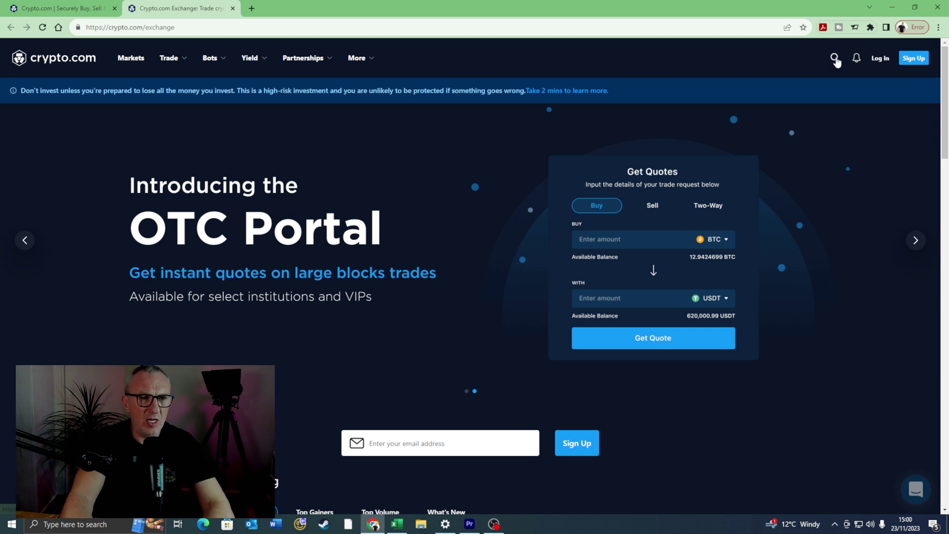
pyautogui.click(877, 59)
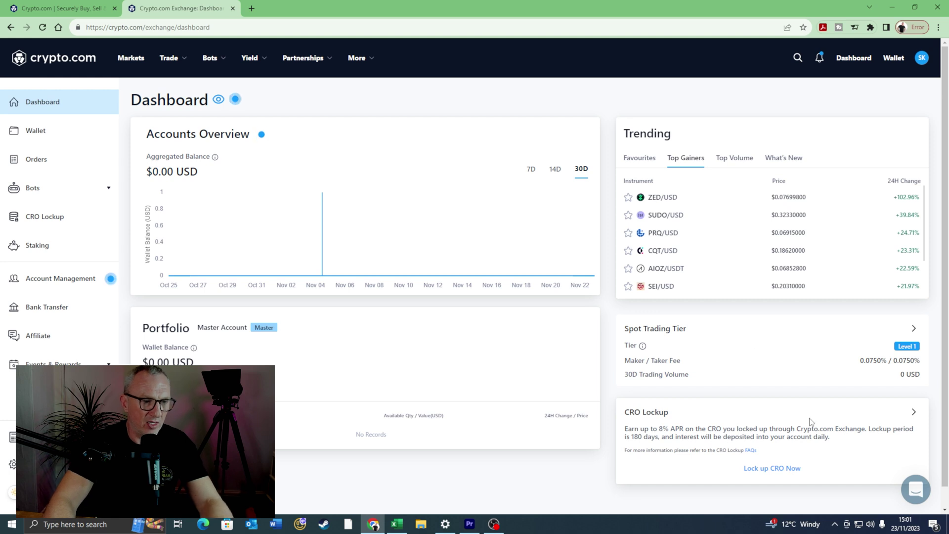
# Step: View the USDC deposit address for the wallet's USD balance on the ERC20 network and close the deposit dialog
pyautogui.click(55, 132)
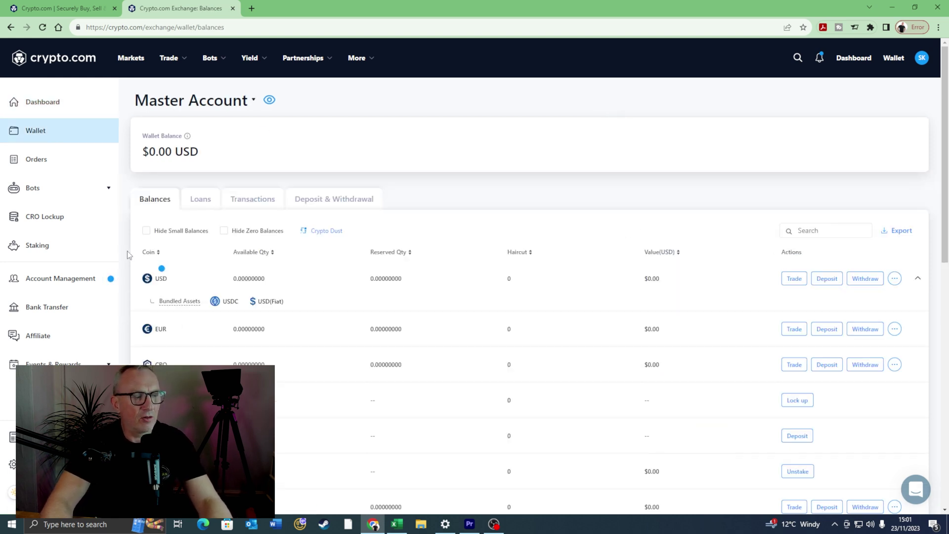
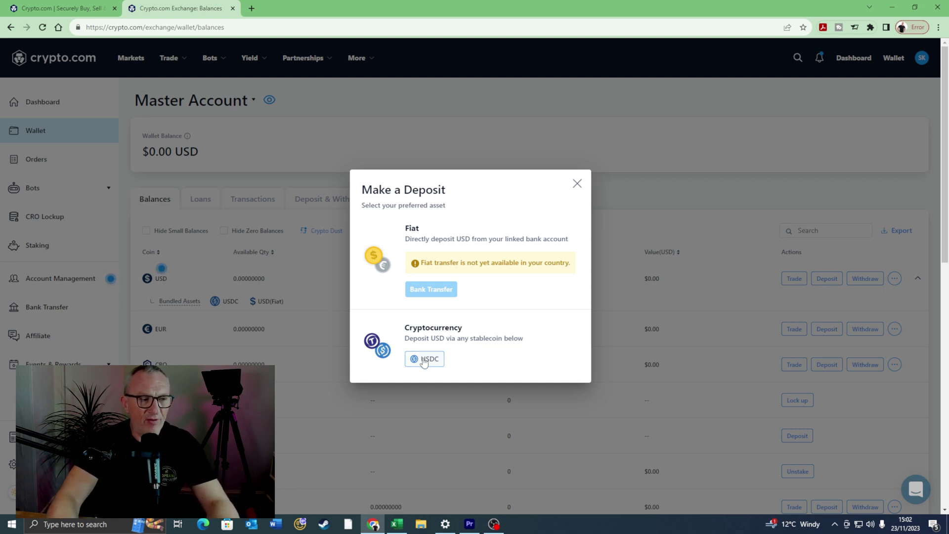
pyautogui.click(439, 360)
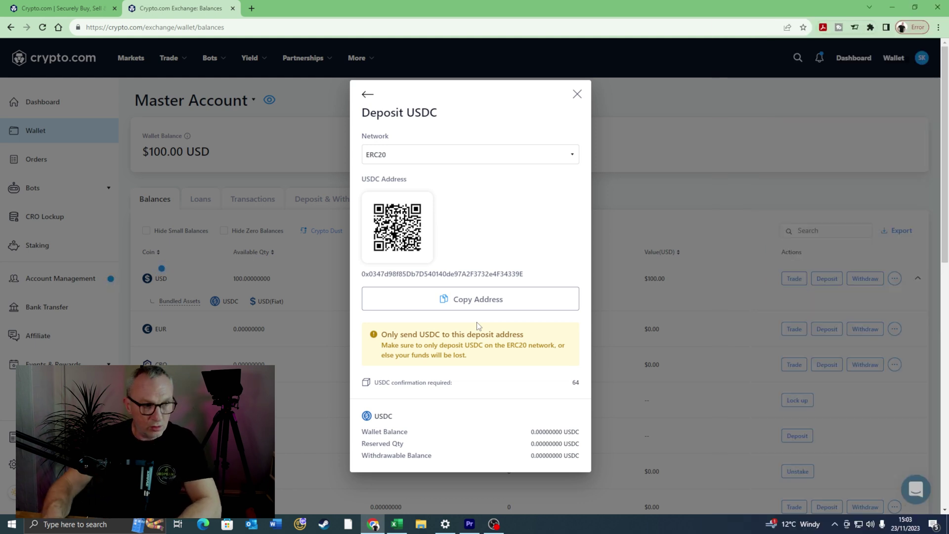
pyautogui.click(577, 94)
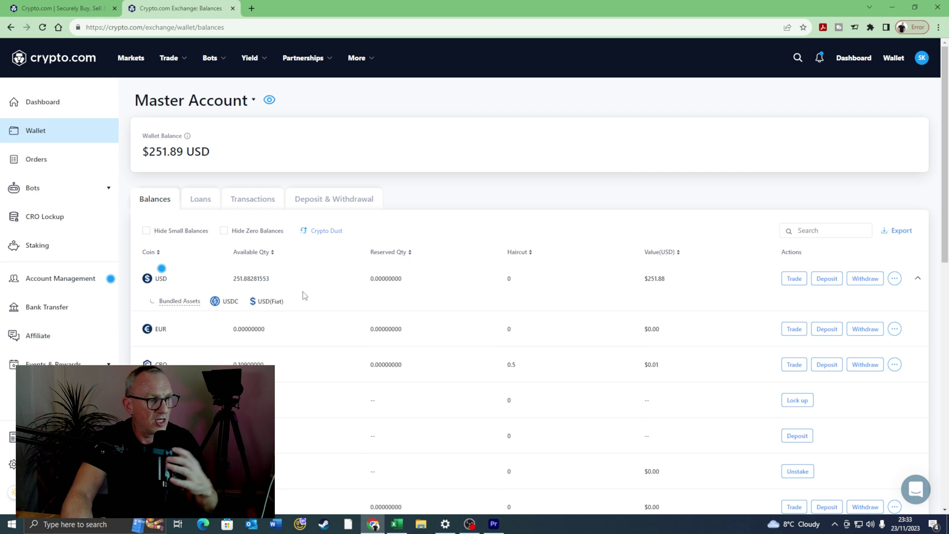
# Step: Open the Grid Bot page and start creating a new grid bot
pyautogui.click(91, 193)
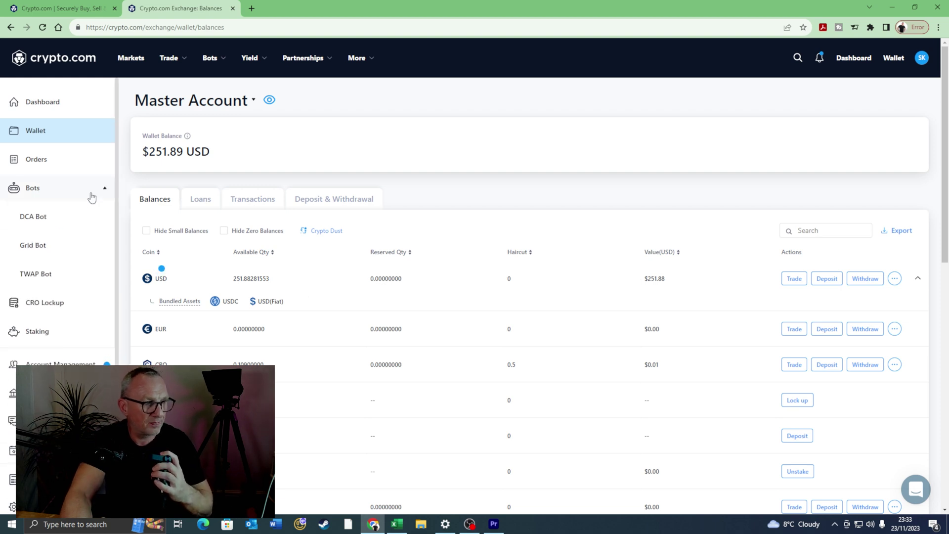
pyautogui.click(67, 247)
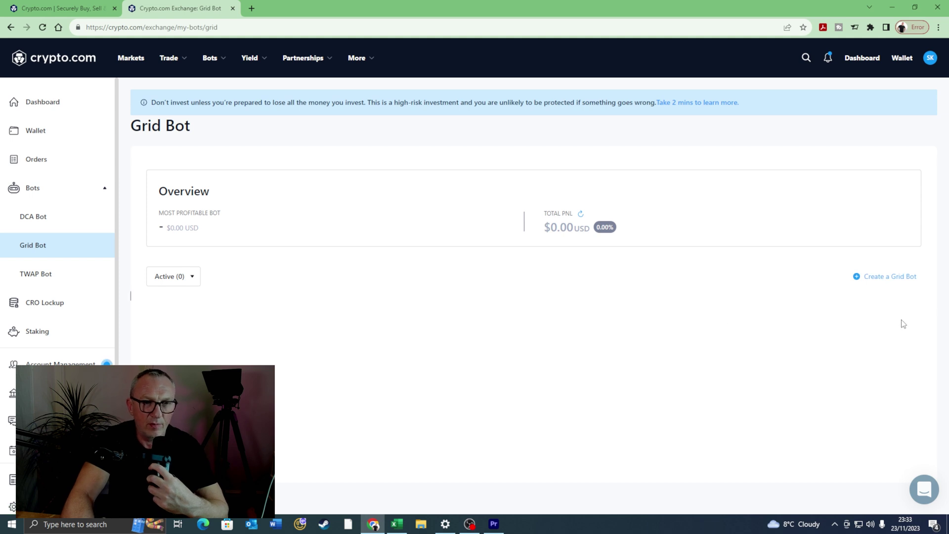
pyautogui.click(885, 280)
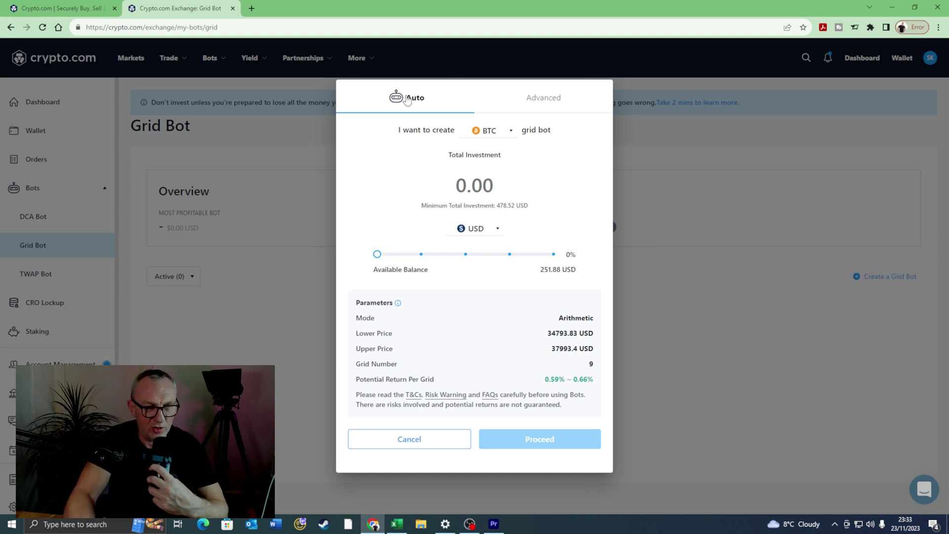
# Step: Switch the grid bot setup to Advanced and choose CRO/USD as the trading pair
pyautogui.click(542, 98)
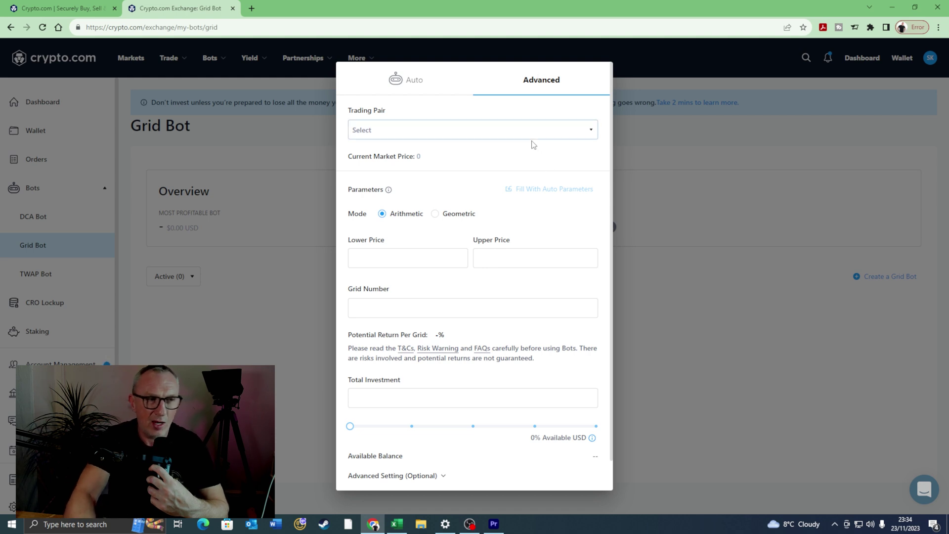
pyautogui.click(431, 140)
pyautogui.scroll(-2, 425, 180)
pyautogui.scroll(-8, 428, 182)
pyautogui.scroll(-6, 422, 200)
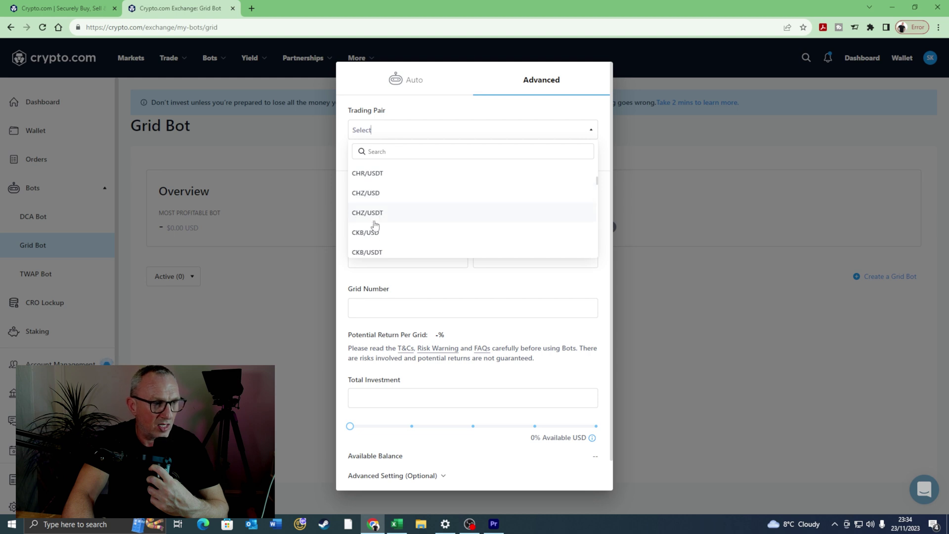
pyautogui.scroll(1, 376, 224)
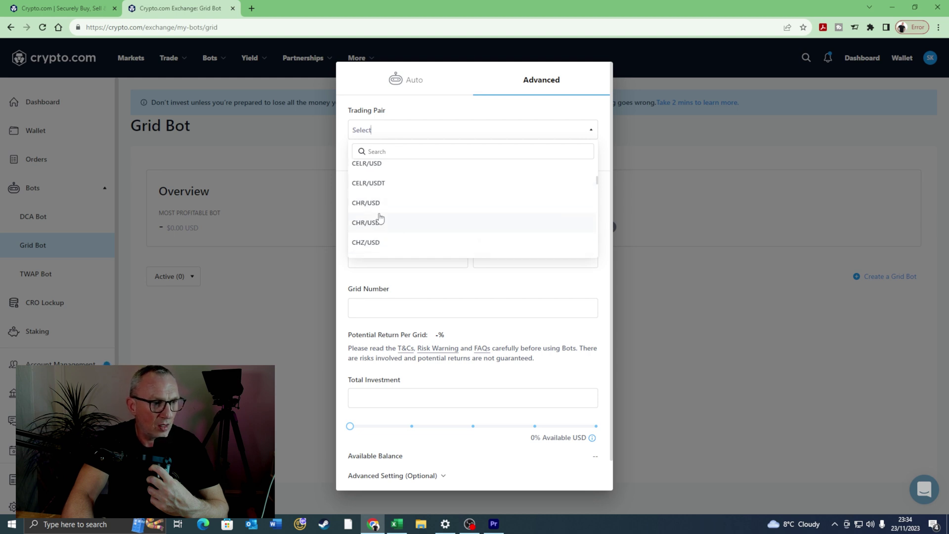
pyautogui.scroll(1, 380, 218)
pyautogui.scroll(-4, 380, 217)
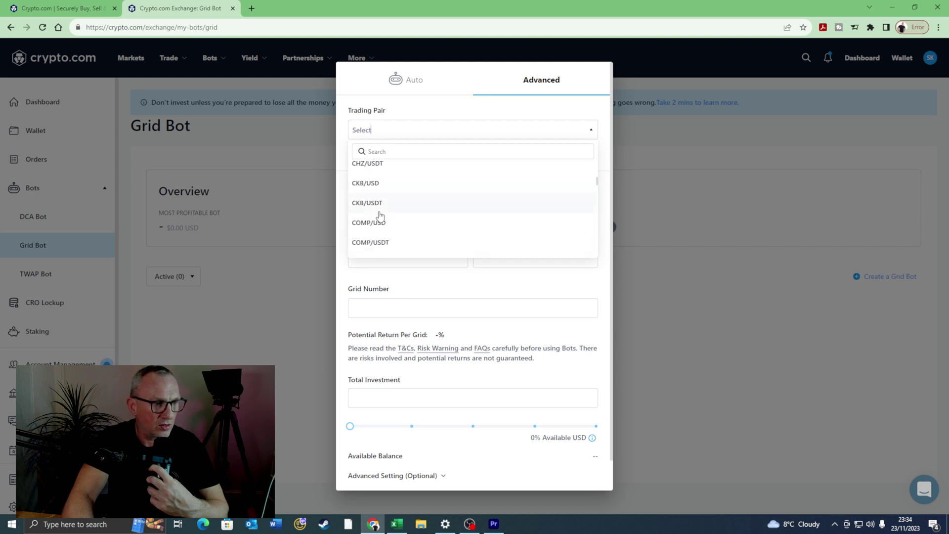
pyautogui.click(380, 224)
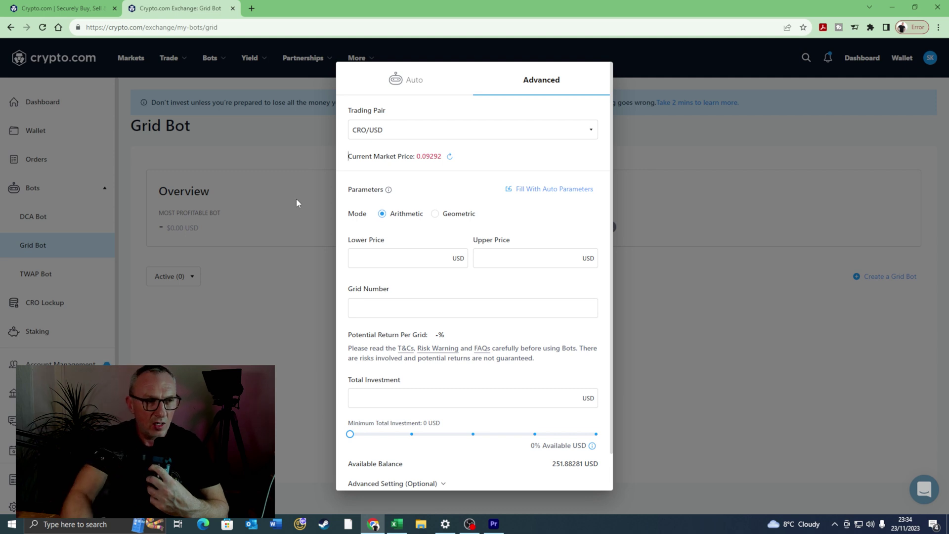
# Step: Read the grid bot parameter explanations and fill the advanced CRO/USD setup with the auto parameters
pyautogui.click(388, 190)
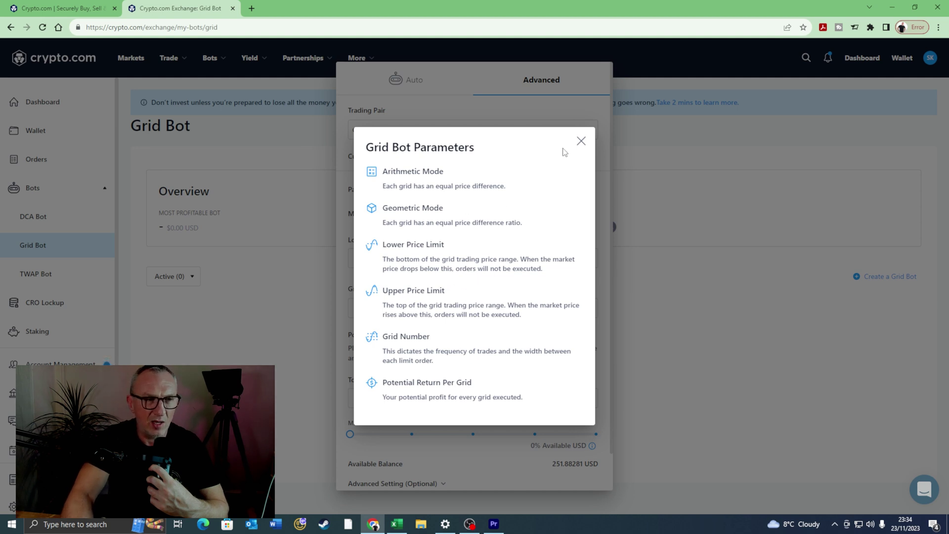
pyautogui.click(582, 142)
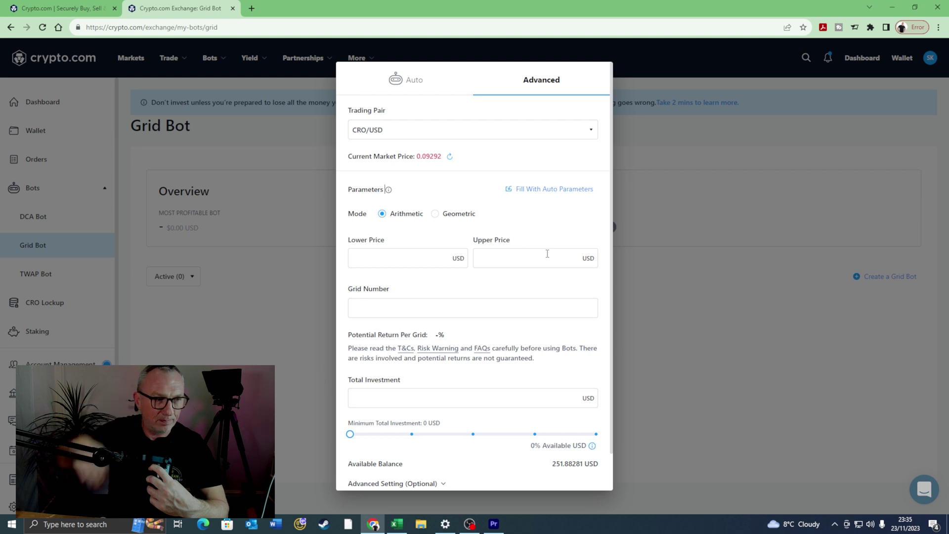
pyautogui.click(538, 195)
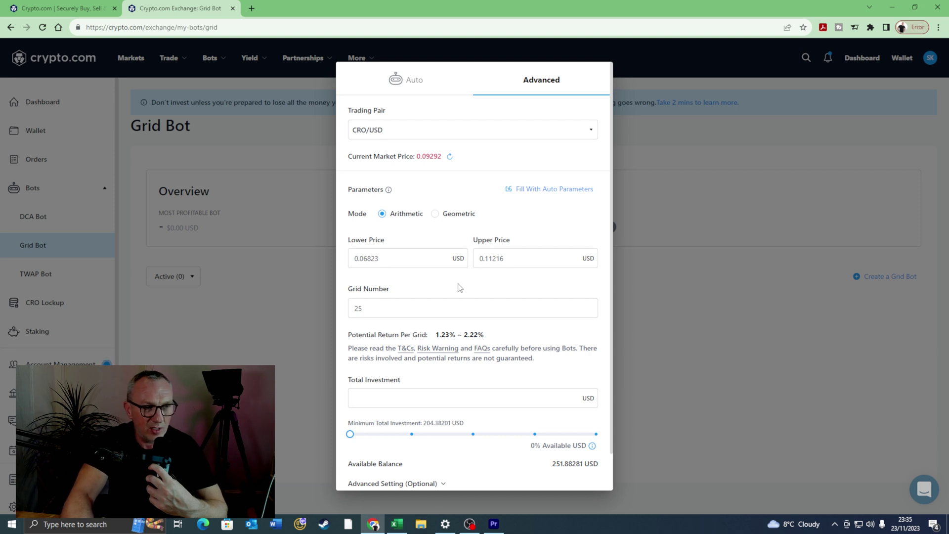
pyautogui.moveTo(374, 307); pyautogui.dragTo(350, 309)
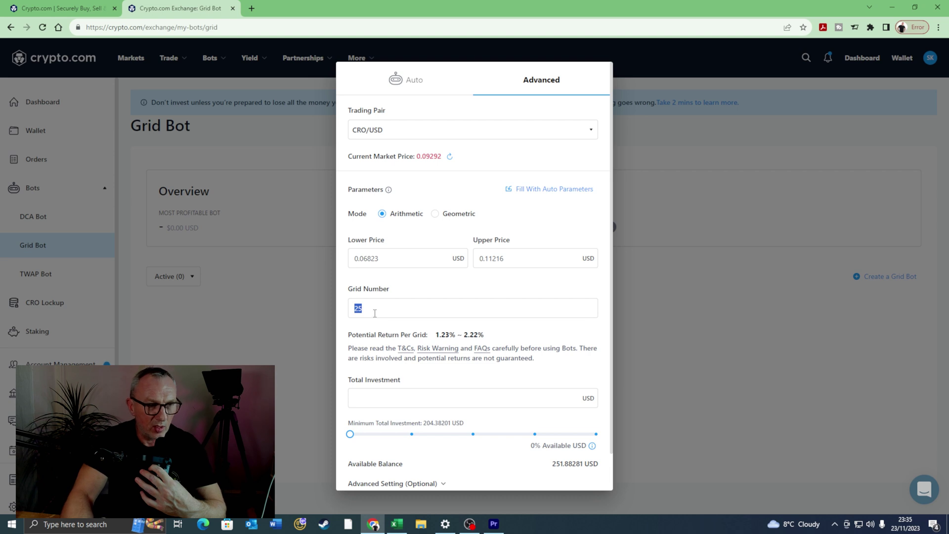
pyautogui.click(389, 398)
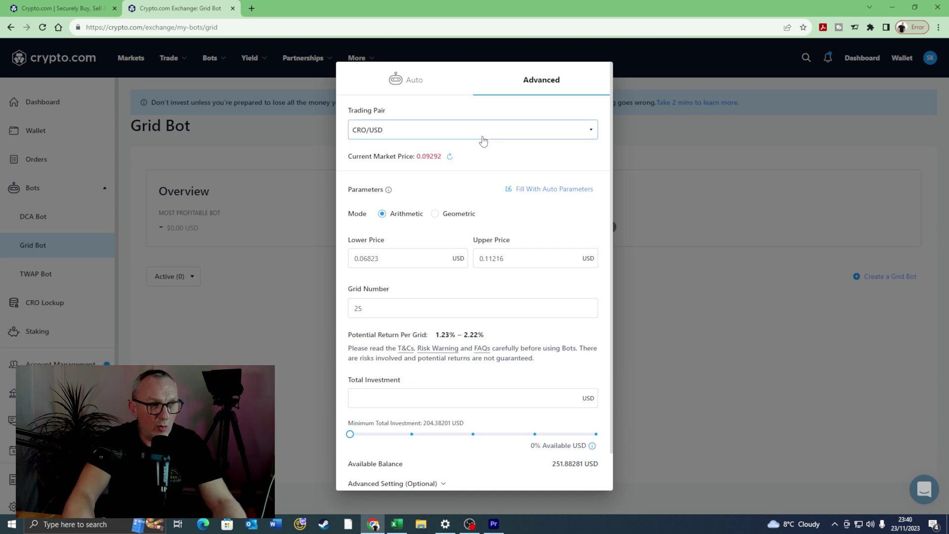
# Step: Set up an Auto grid bot for CRO investing 100% of the available USD balance and proceed to its confirmation
pyautogui.click(404, 85)
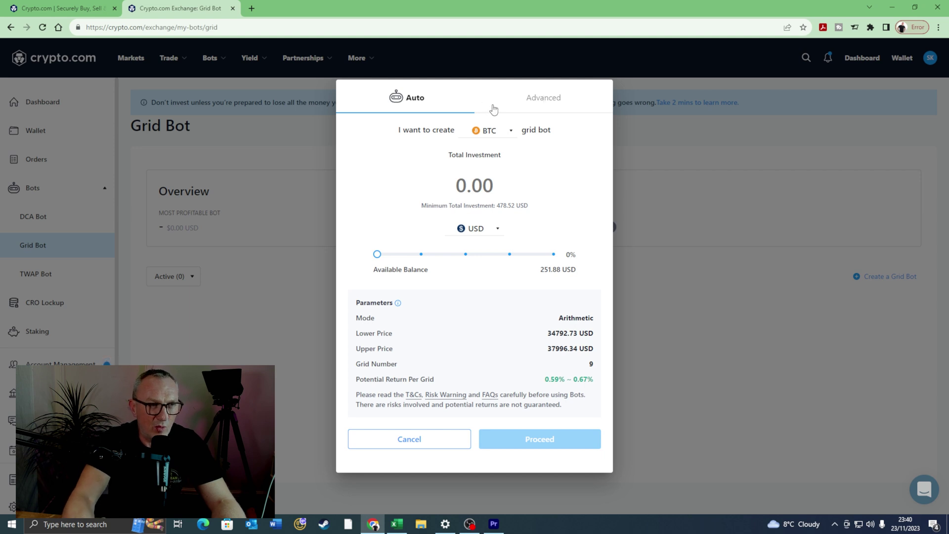
pyautogui.click(509, 133)
pyautogui.scroll(-3, 485, 198)
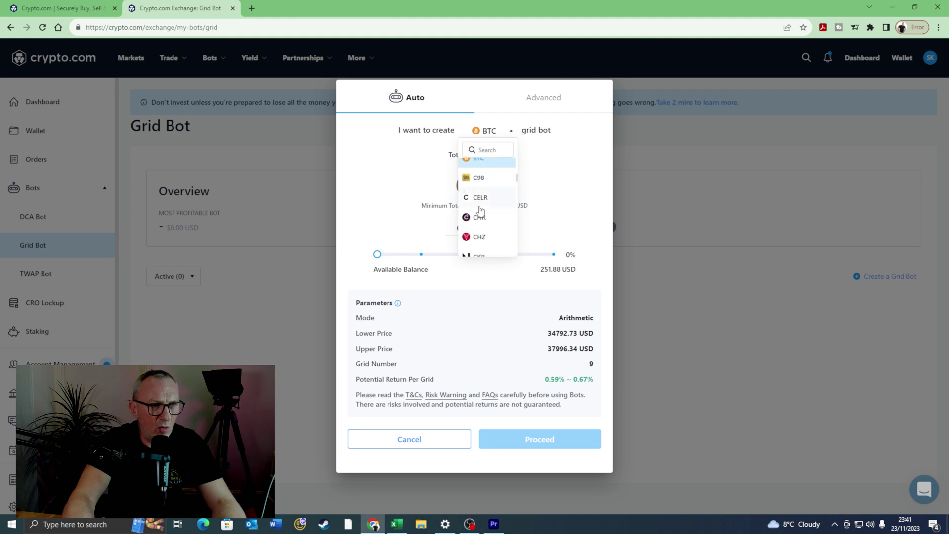
pyautogui.scroll(-1, 482, 211)
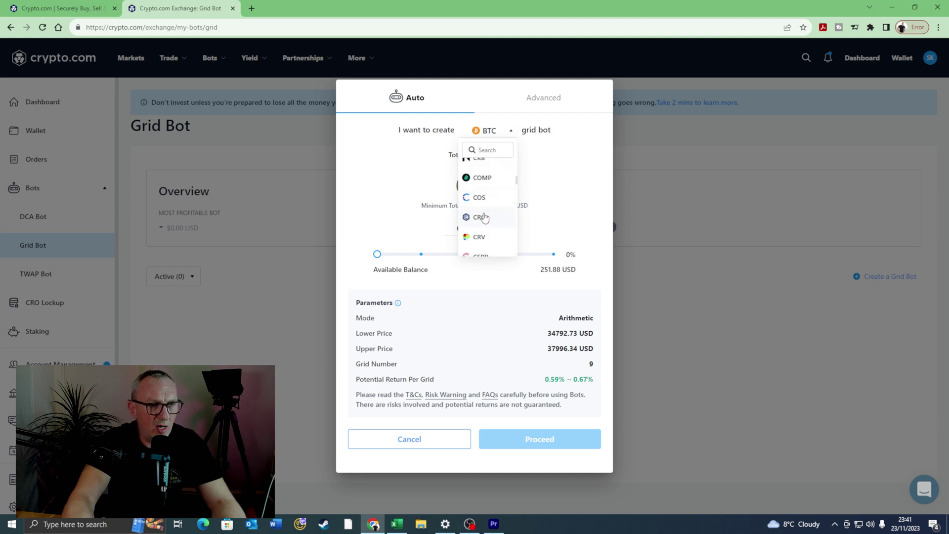
pyautogui.click(479, 217)
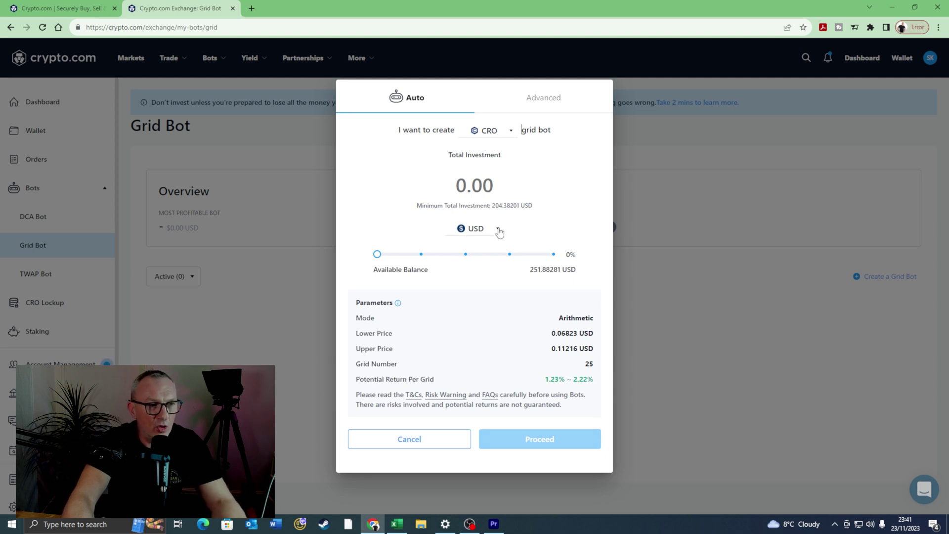
pyautogui.moveTo(377, 255); pyautogui.dragTo(559, 260)
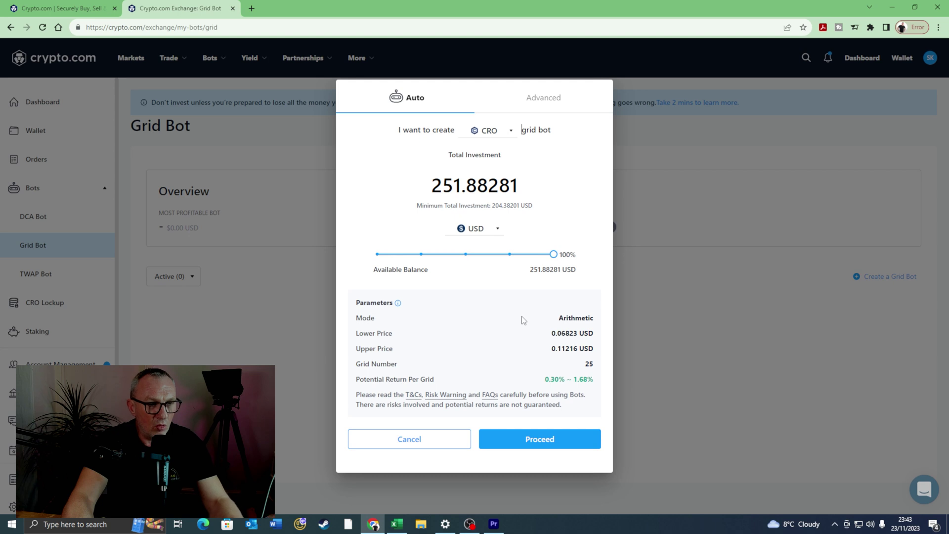
pyautogui.click(530, 440)
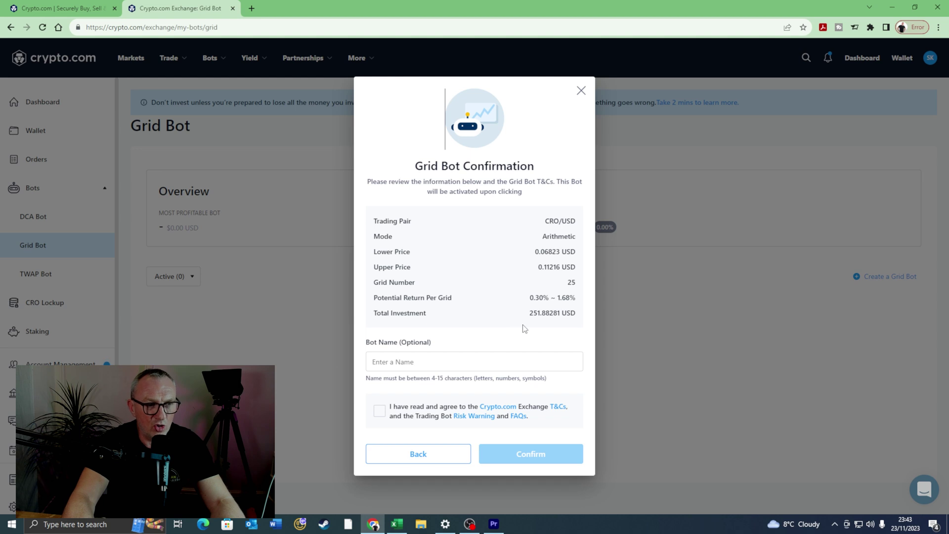
# Step: Name the bot skgrid, agree to the terms and risk warning, and confirm its creation
pyautogui.click(389, 362)
pyautogui.click(449, 335)
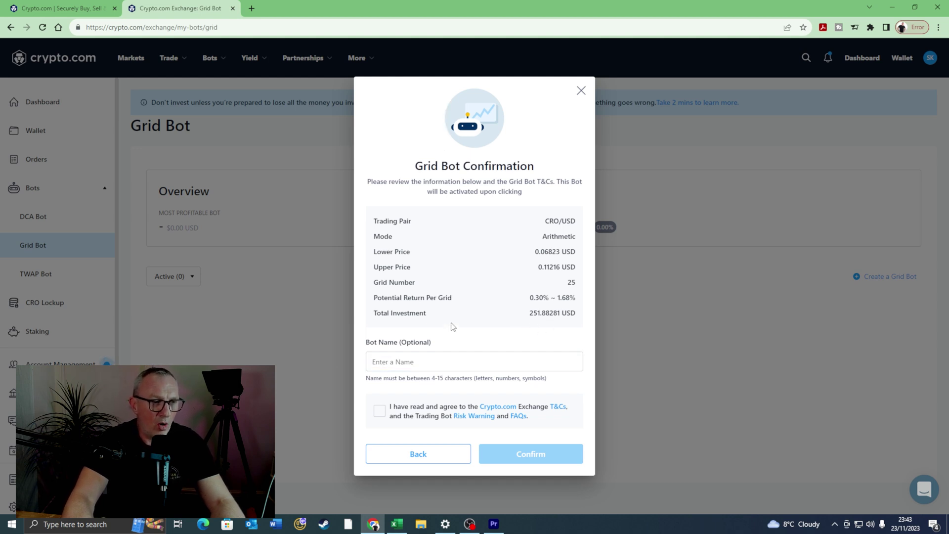
pyautogui.write('s')
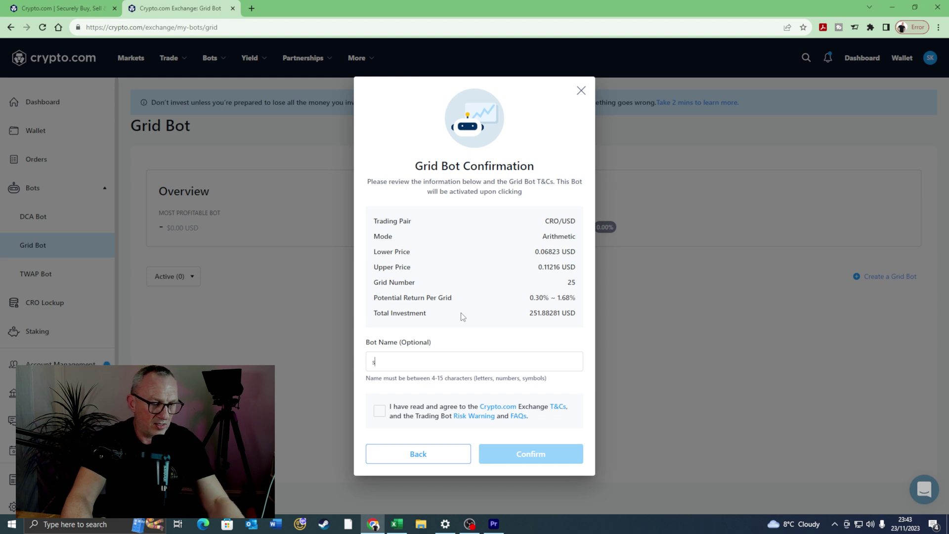
pyautogui.write('kgrid')
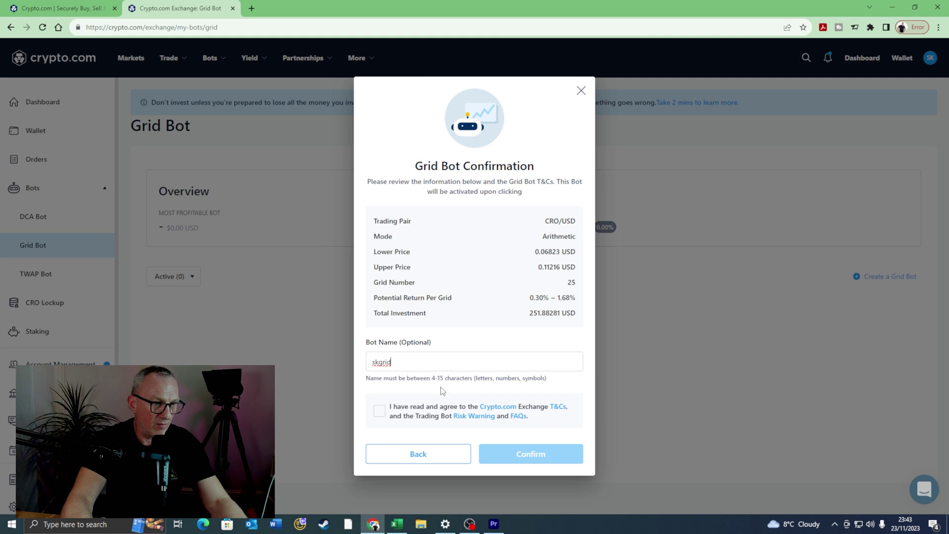
pyautogui.click(380, 411)
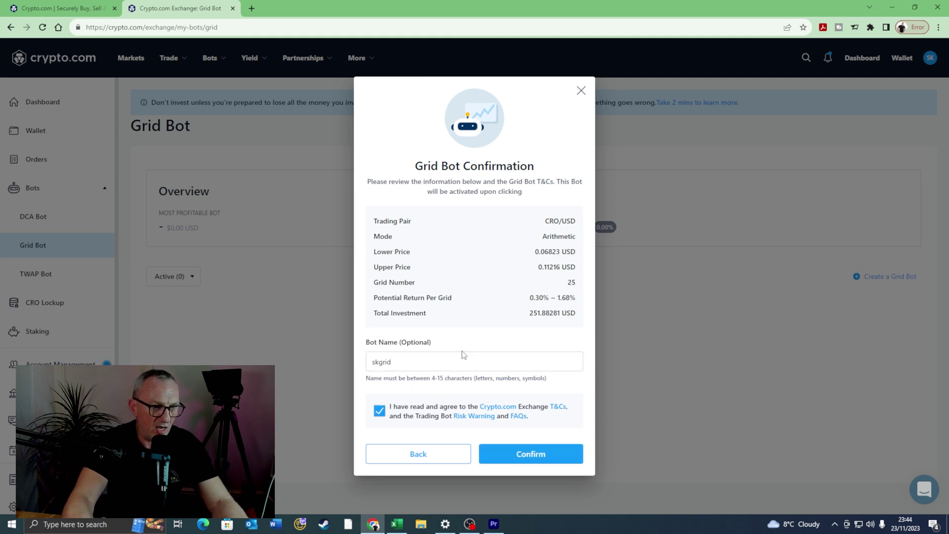
pyautogui.click(523, 460)
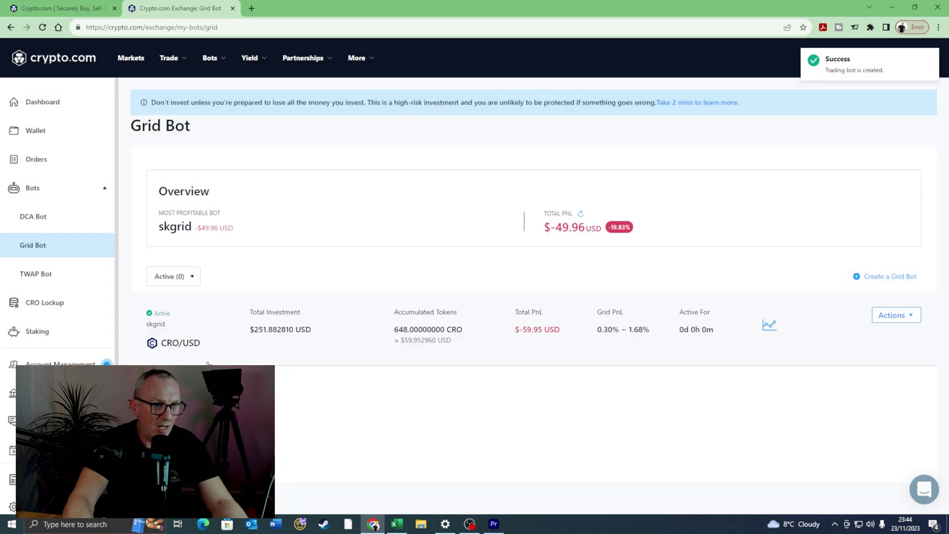